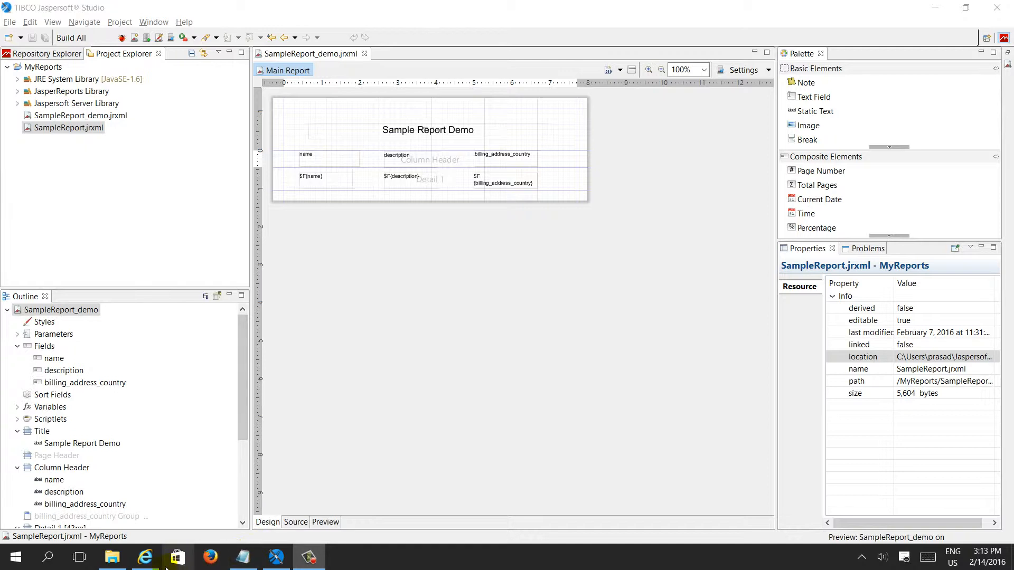
Switch to the JasperReports Server repository in Internet Explorer and expand the Reports folder
{"action": "left_click", "coordinate": [146, 558]}
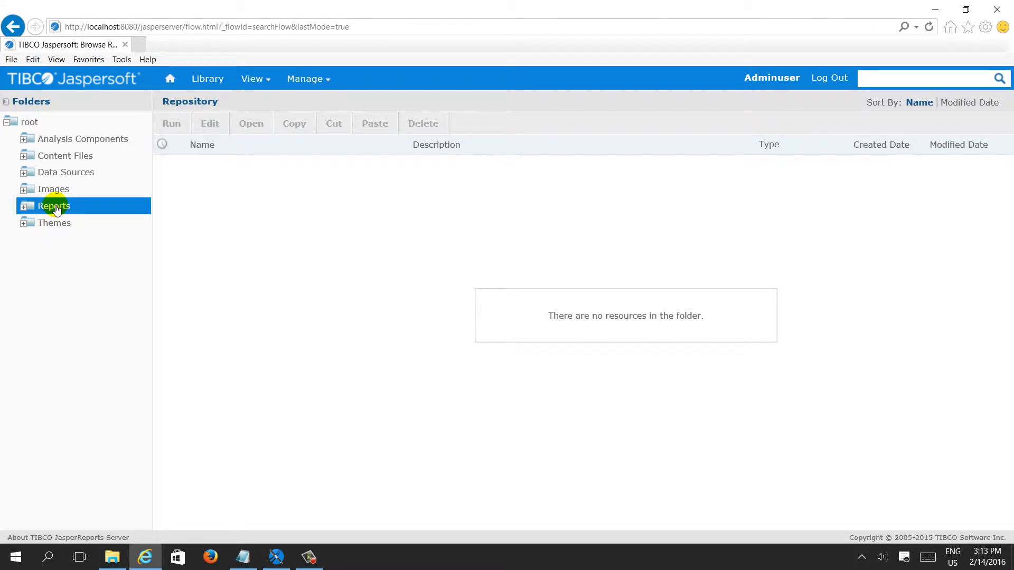
{"action": "left_click", "coordinate": [23, 208]}
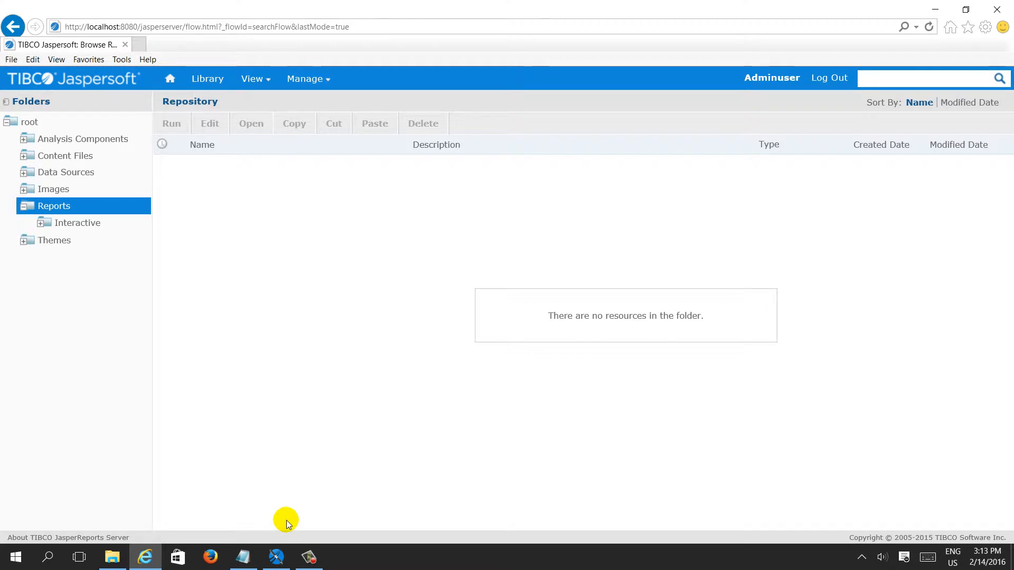
Switch to Jaspersoft Studio and select SampleReport_demo.jrxml in the MyReports project to check its file location
{"action": "mouse_move", "coordinate": [280, 557]}
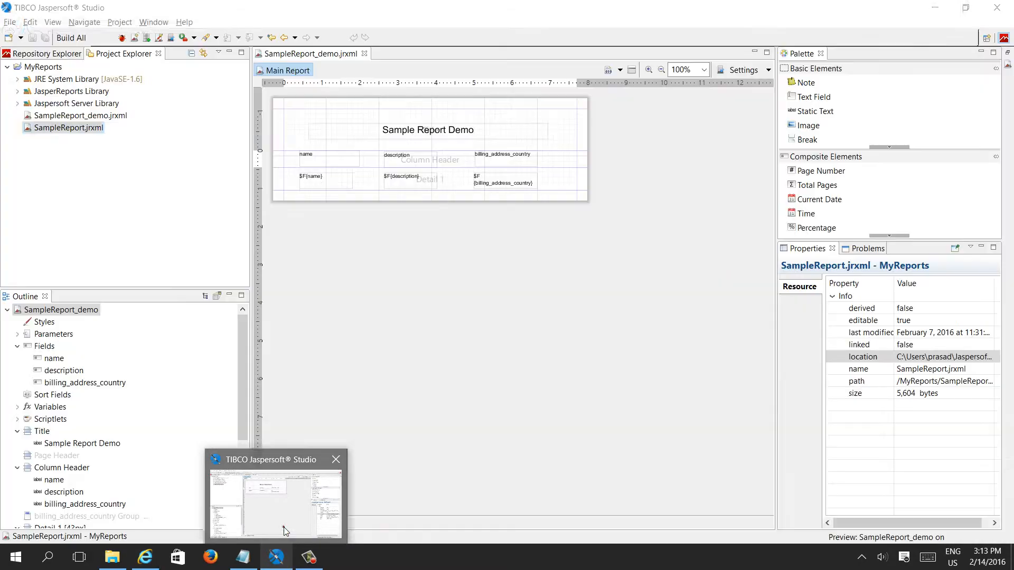
{"action": "left_click", "coordinate": [280, 529]}
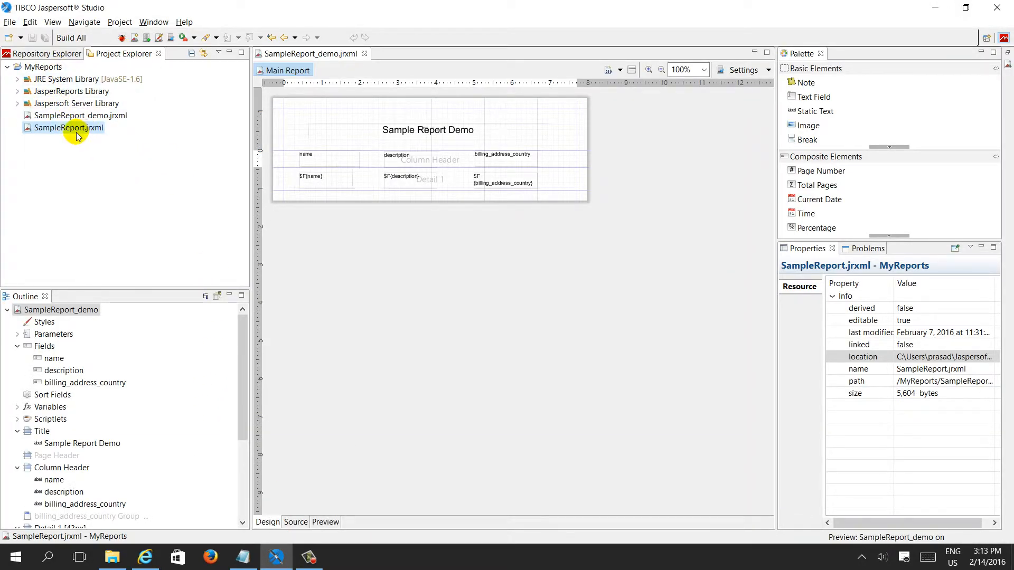
{"action": "left_click", "coordinate": [88, 117]}
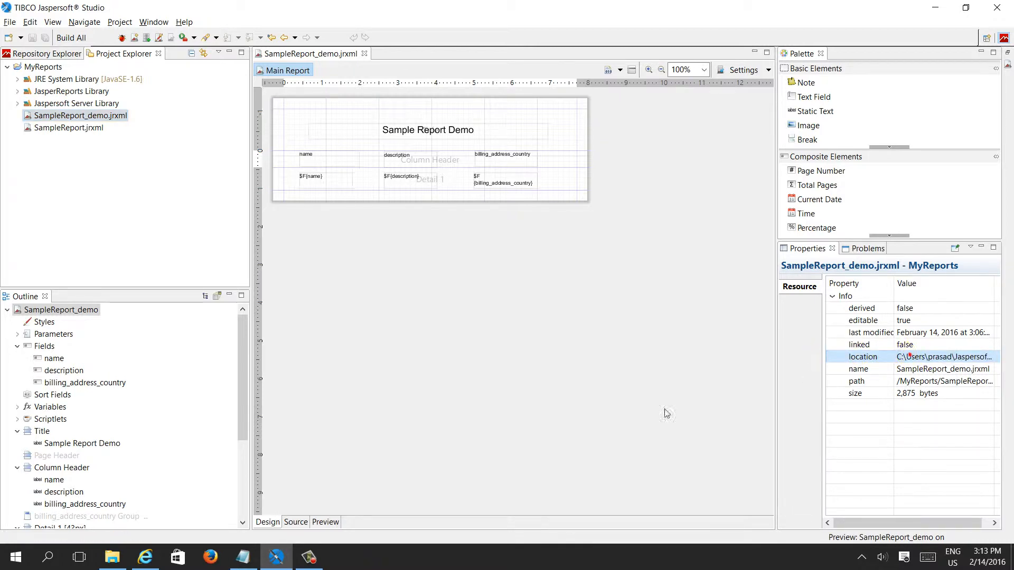
Switch to File Explorer and locate SampleReport_demo.jrxml in the MyReports workspace folder
{"action": "left_click", "coordinate": [113, 557]}
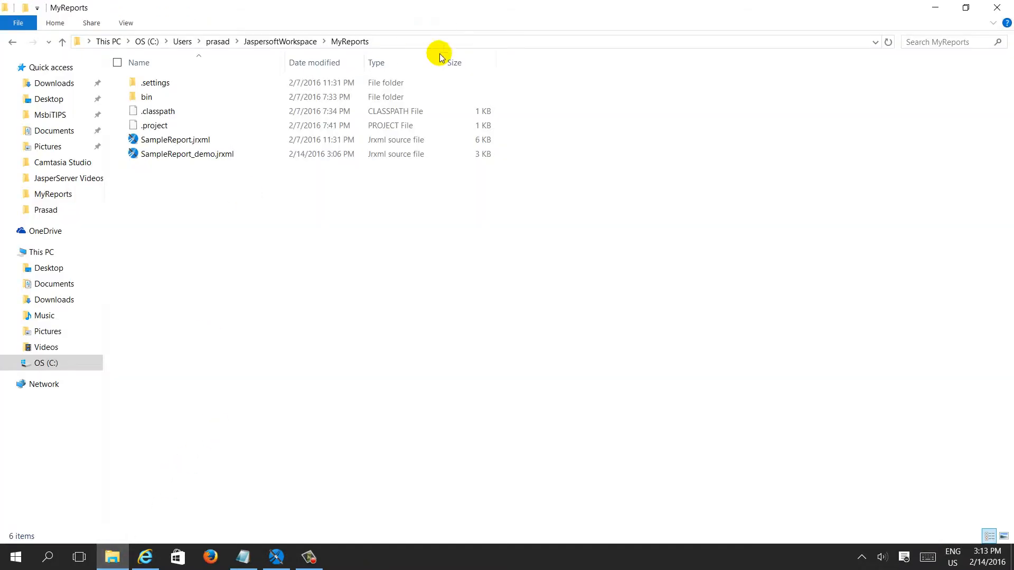
{"action": "left_click", "coordinate": [489, 42]}
{"action": "left_click", "coordinate": [339, 284]}
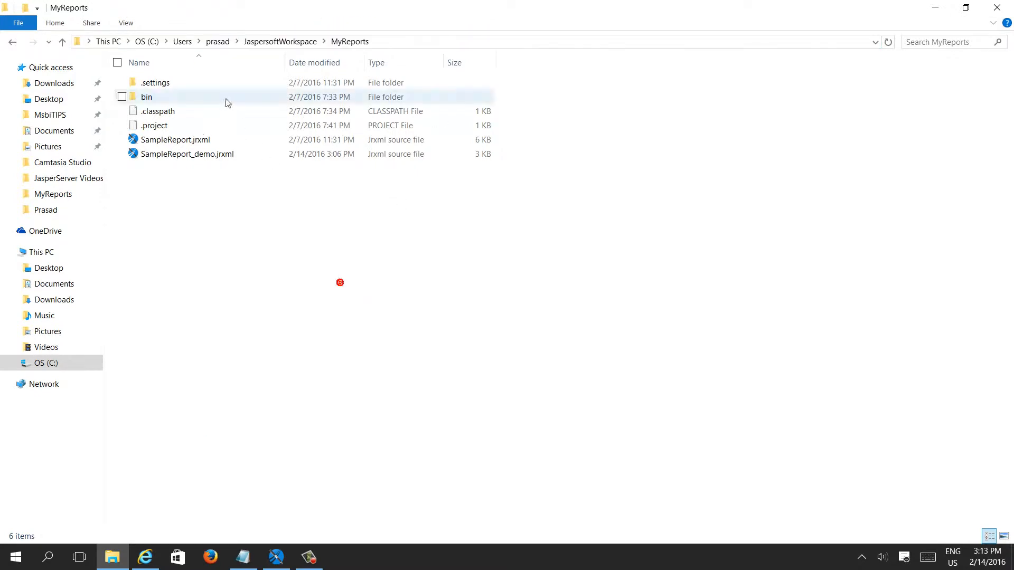
{"action": "left_click", "coordinate": [195, 155]}
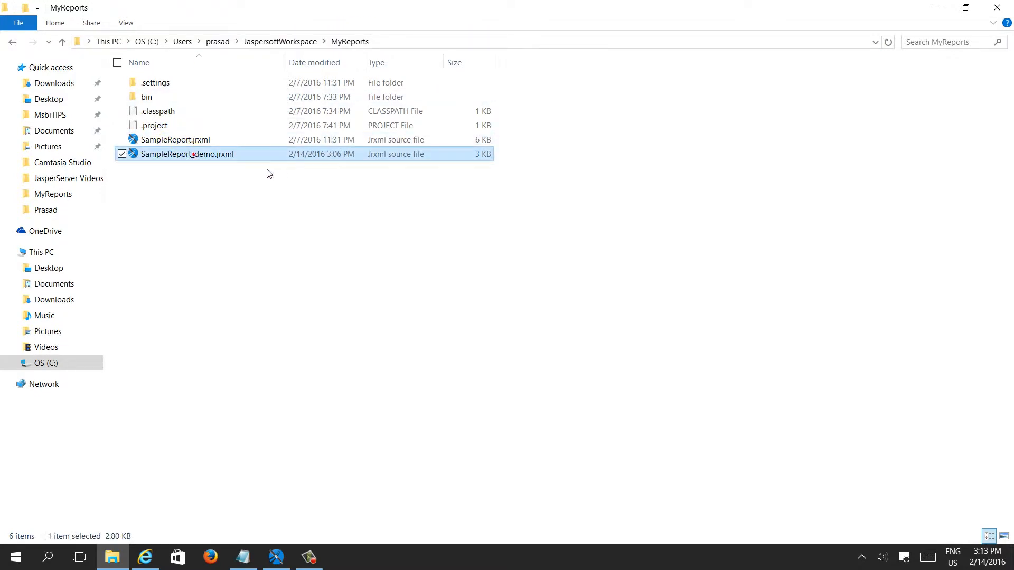
{"action": "left_click", "coordinate": [218, 218]}
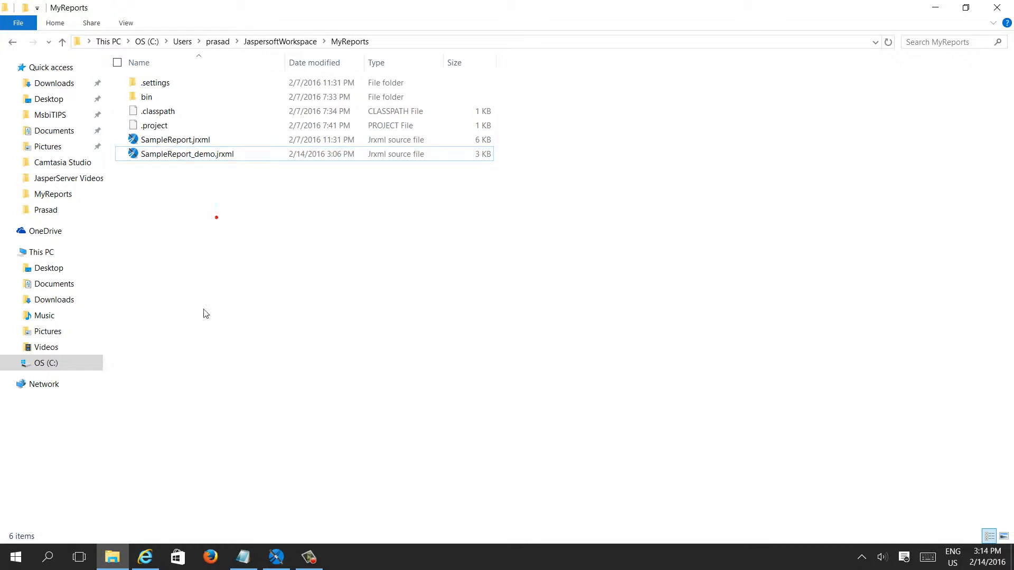
In the server repository in Internet Explorer, add a JasperReport resource named SampleReport to the Reports folder
{"action": "left_click", "coordinate": [146, 557]}
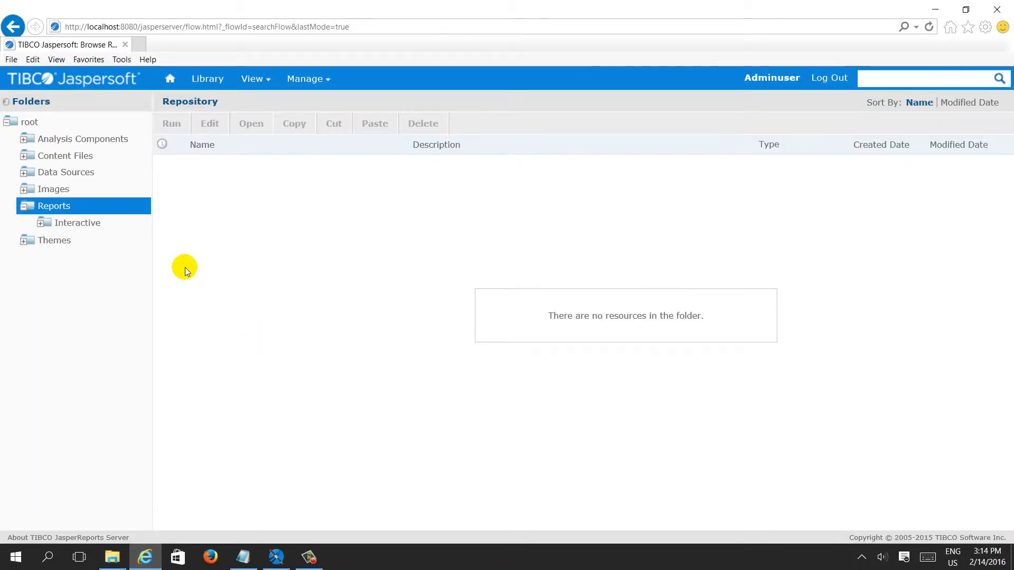
{"action": "right_click", "coordinate": [100, 208]}
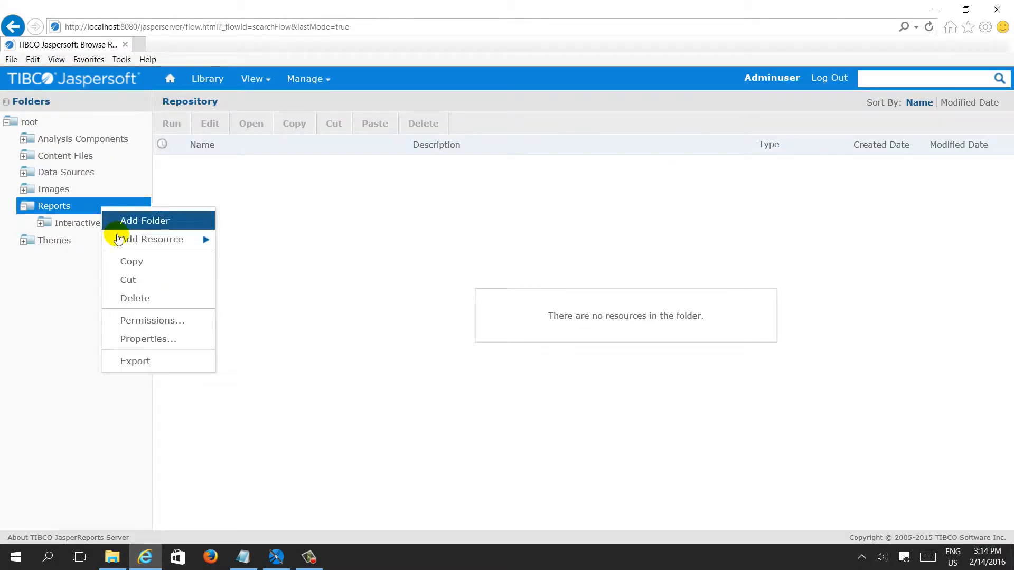
{"action": "mouse_move", "coordinate": [119, 240]}
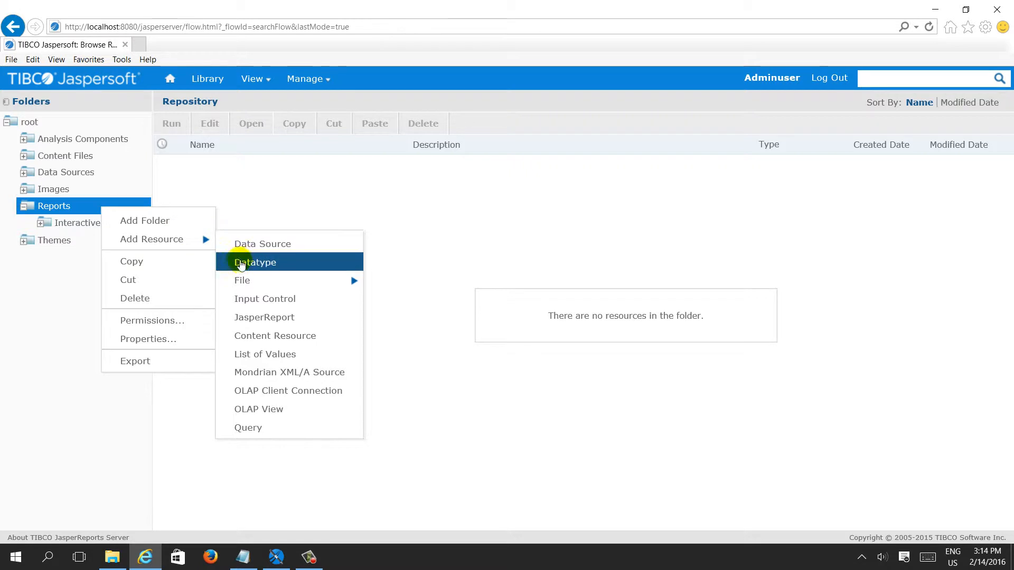
{"action": "mouse_move", "coordinate": [244, 280]}
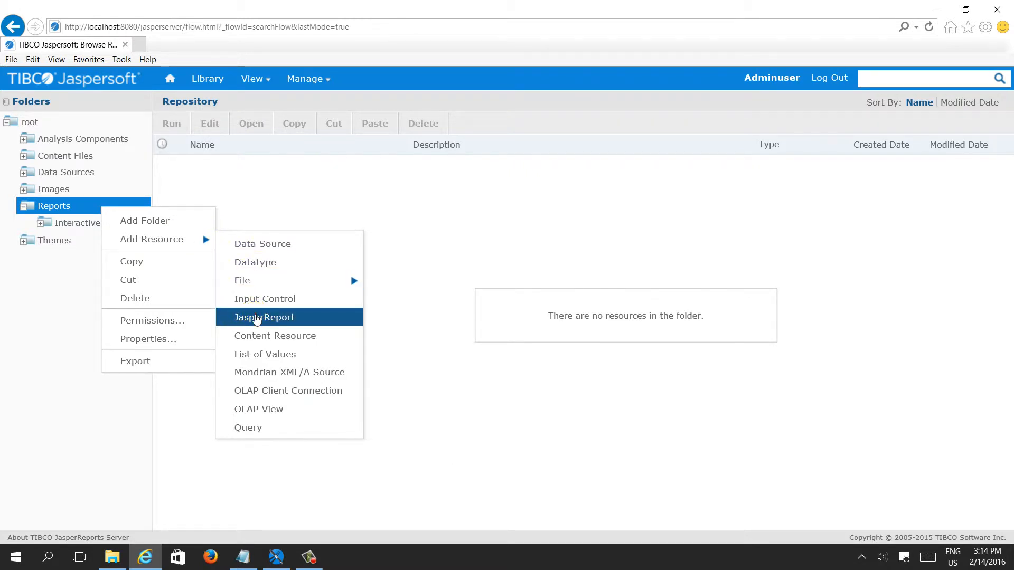
{"action": "left_click", "coordinate": [256, 317]}
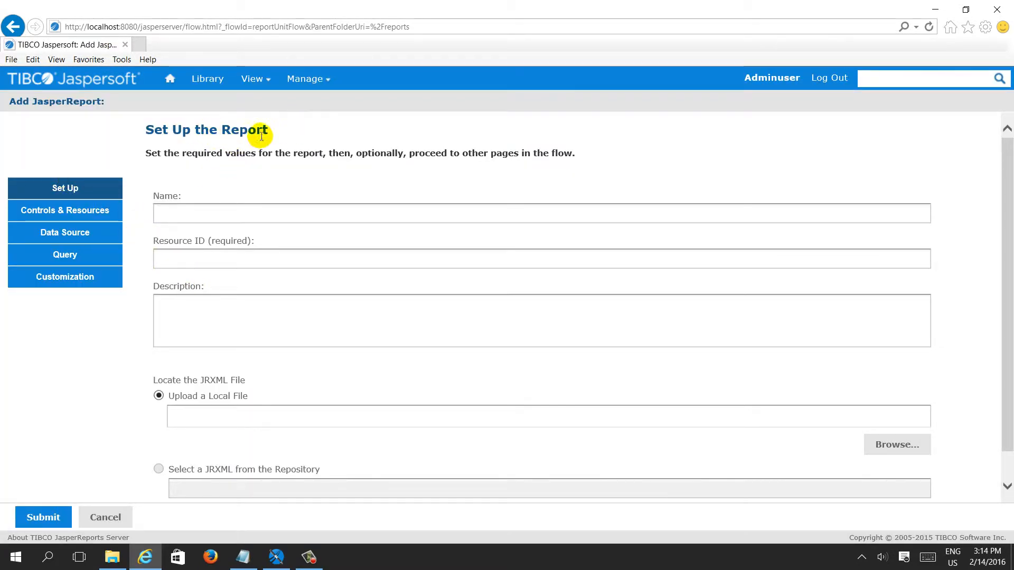
{"action": "left_click", "coordinate": [188, 214]}
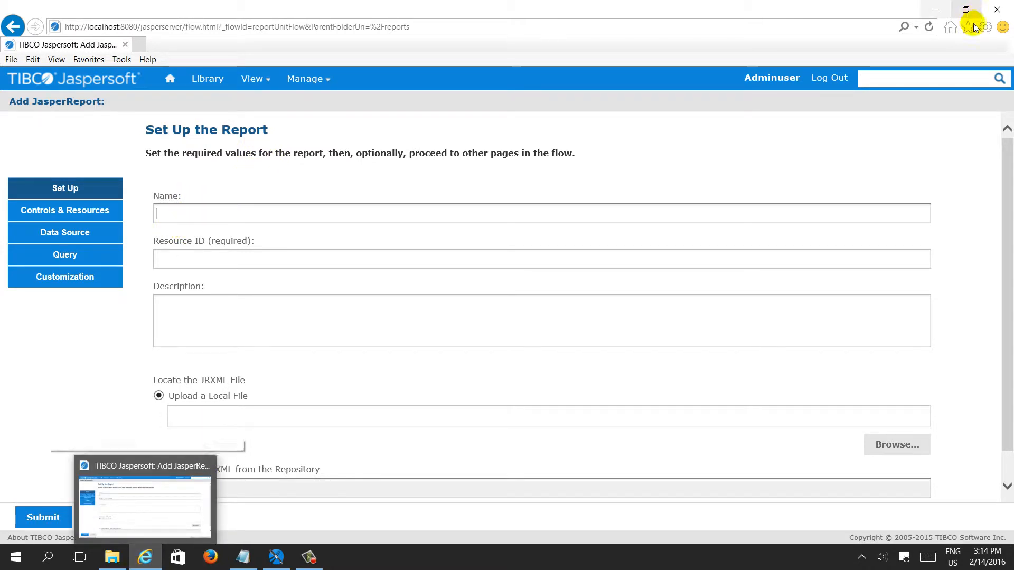
{"action": "type", "text": "SampleReport"}
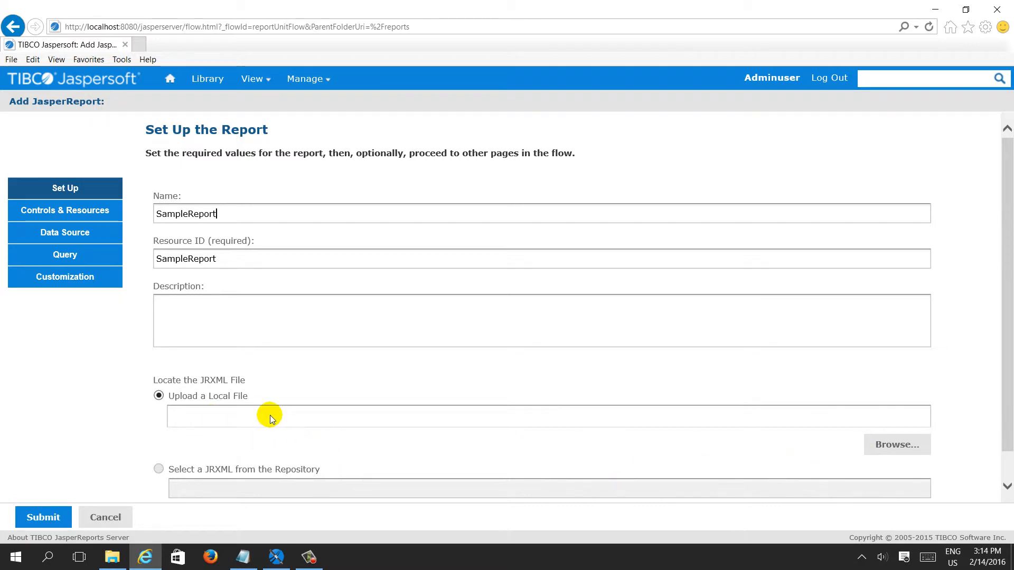
Choose SampleReport_demo.jrxml from MyReports as the report's local JRXML file and submit the new report
{"action": "left_click", "coordinate": [893, 448]}
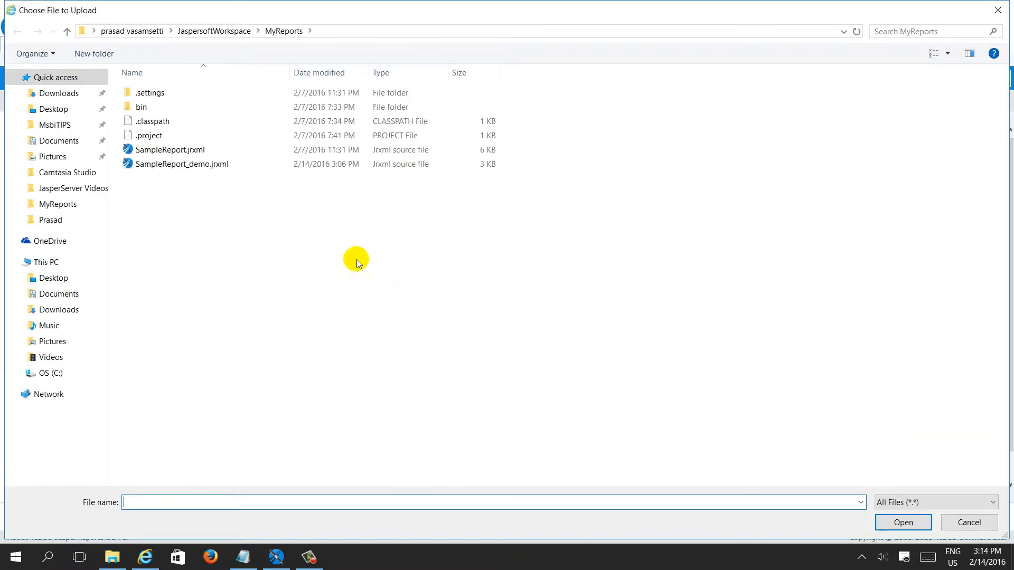
{"action": "left_click", "coordinate": [201, 164]}
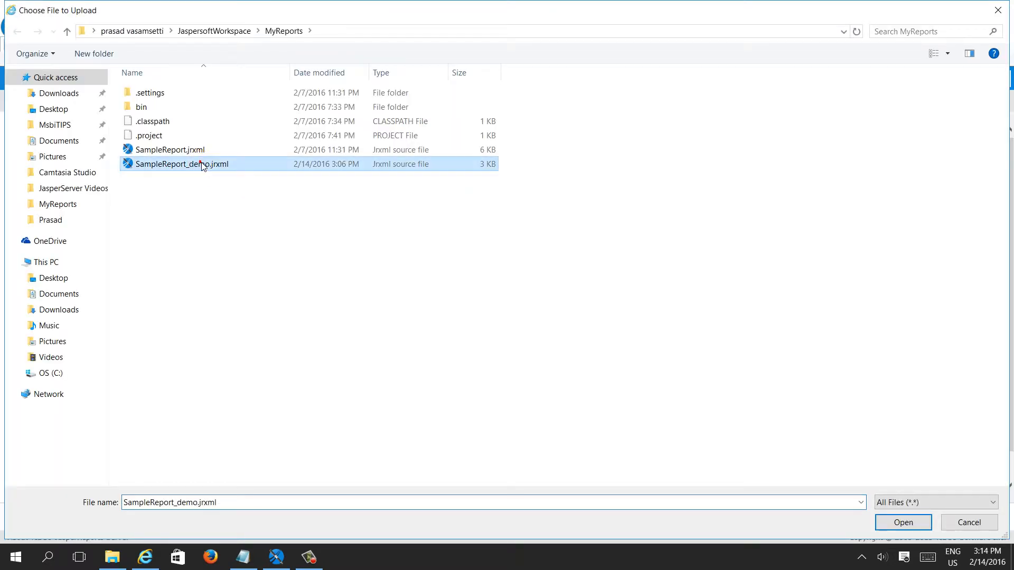
{"action": "left_click", "coordinate": [902, 524]}
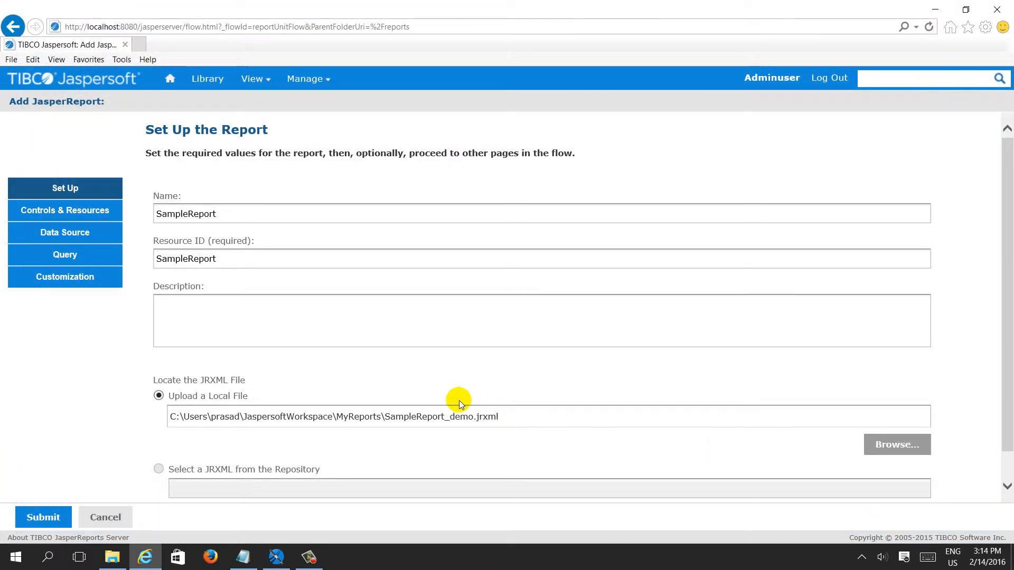
{"action": "scroll", "coordinate": [458, 400], "scroll_direction": "down", "scroll_amount": 1}
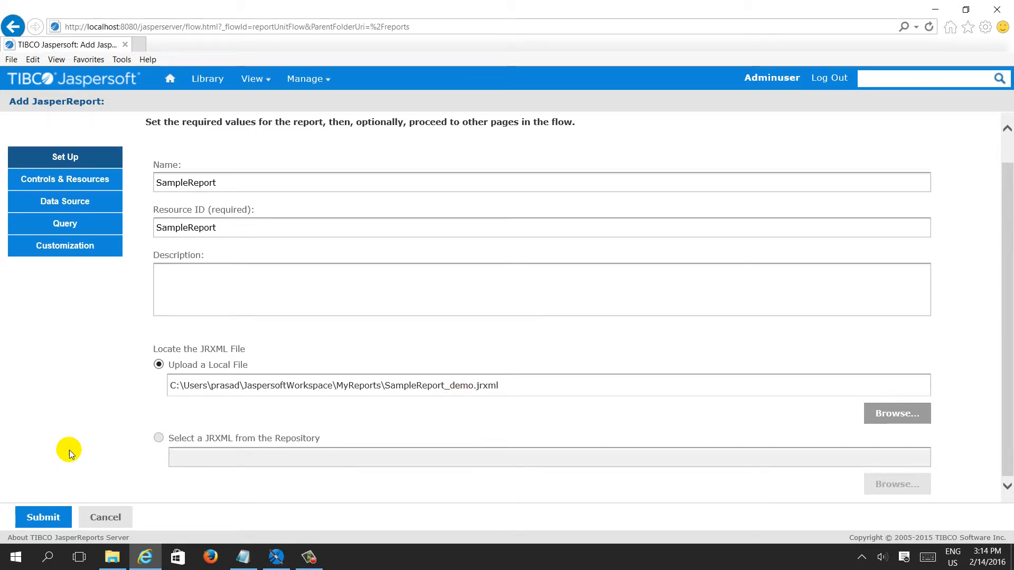
{"action": "left_click", "coordinate": [48, 517]}
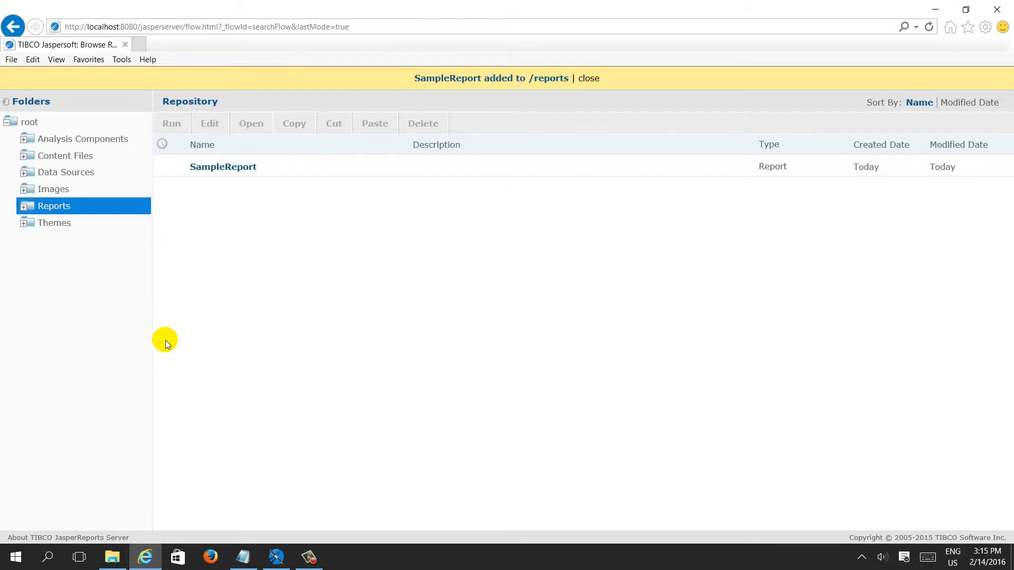
Run SampleReport on the server and compare its output with the preview of SampleReport_demo.jrxml in Jaspersoft Studio
{"action": "left_click", "coordinate": [244, 168]}
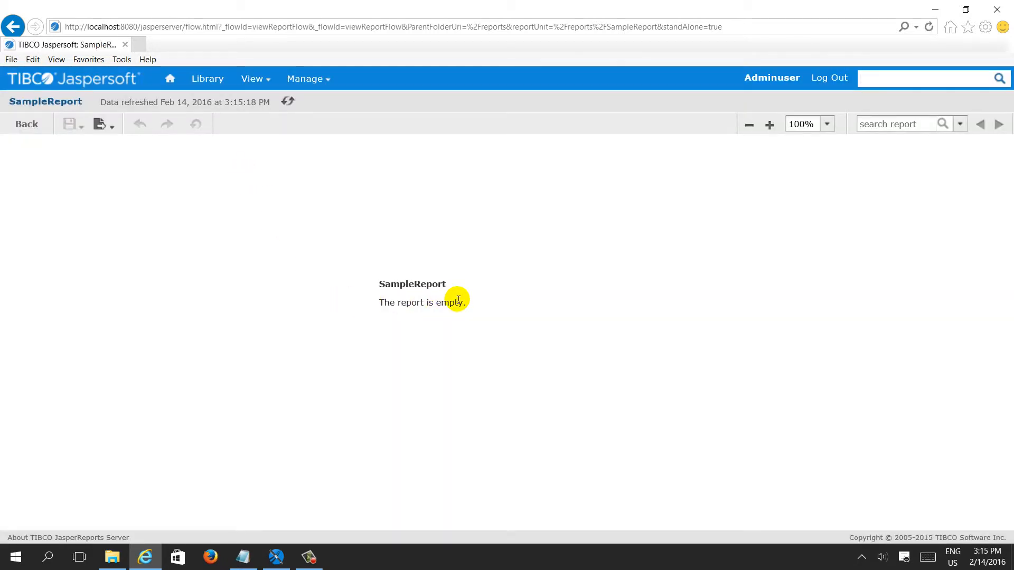
{"action": "left_click", "coordinate": [277, 558]}
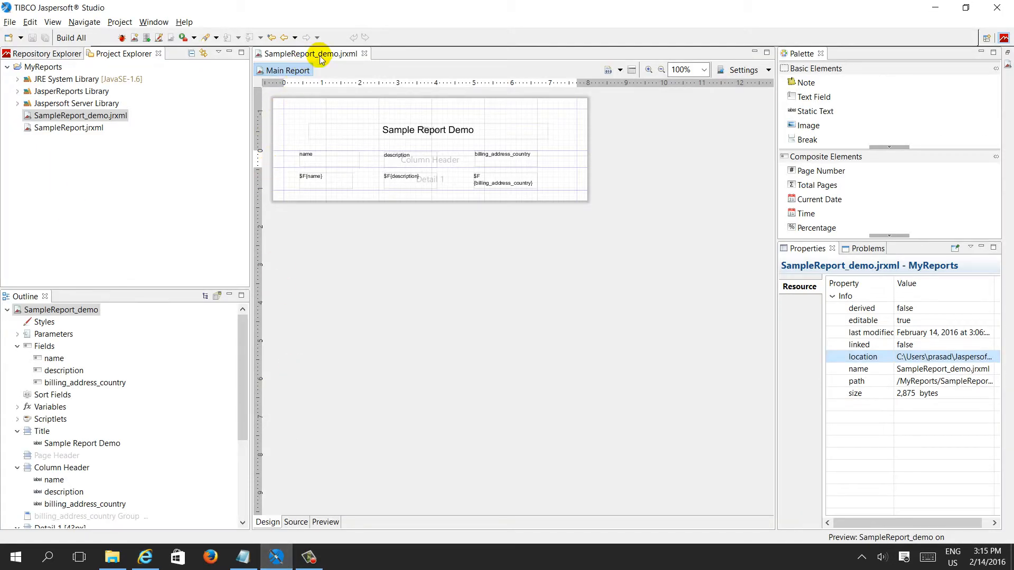
{"action": "left_click", "coordinate": [323, 522]}
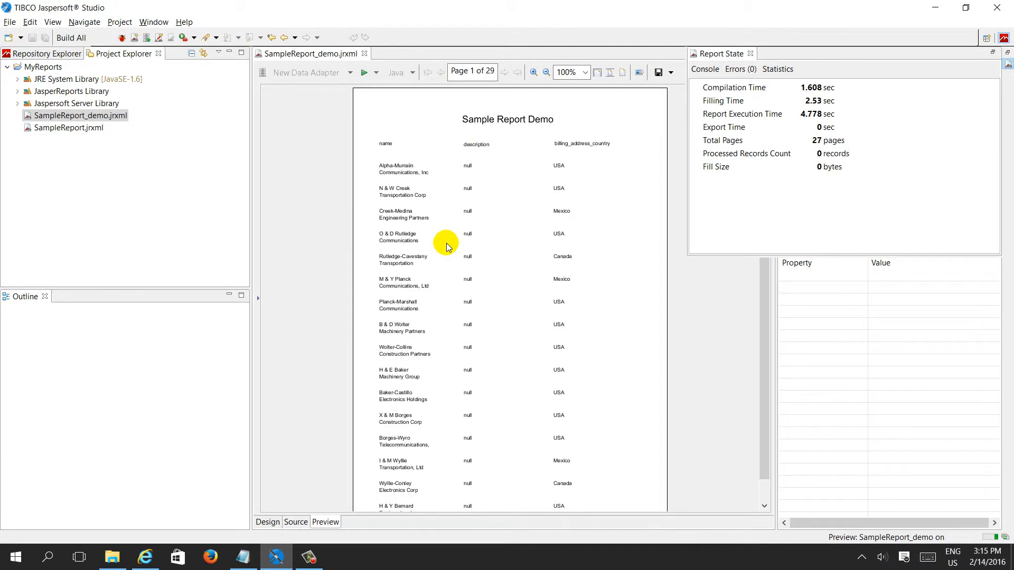
{"action": "left_click", "coordinate": [154, 562]}
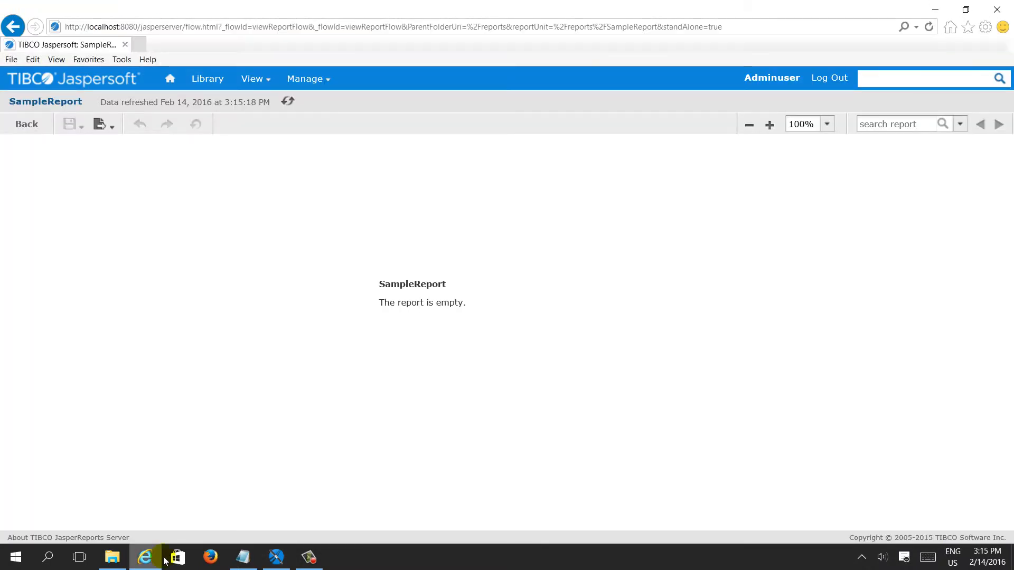
{"action": "left_click_drag", "start_coordinate": [380, 303], "coordinate": [462, 303]}
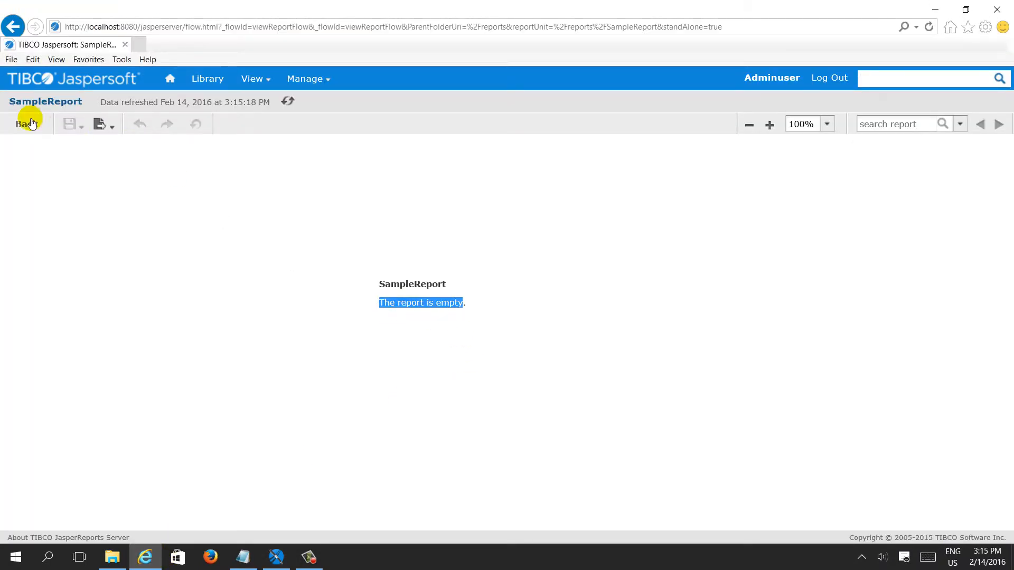
Return to the repository, open SampleReport for editing and view its Controls & Resources settings
{"action": "left_click", "coordinate": [31, 123]}
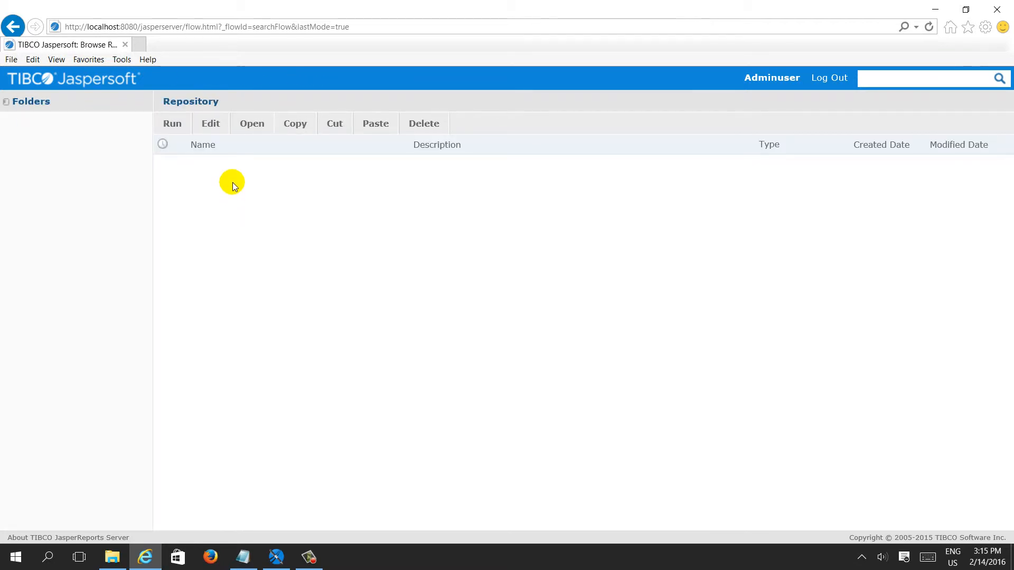
{"action": "right_click", "coordinate": [232, 174]}
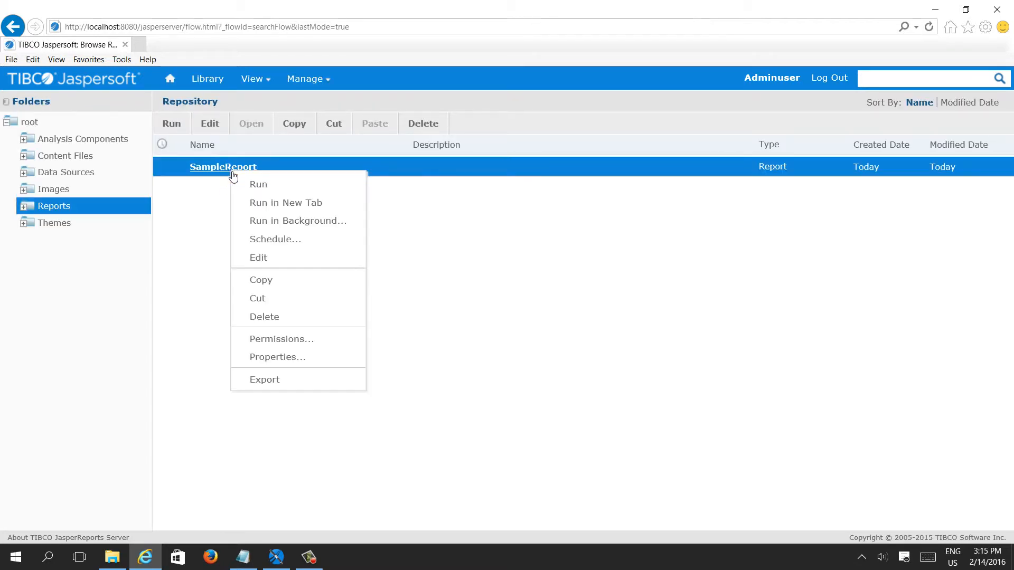
{"action": "left_click", "coordinate": [260, 257]}
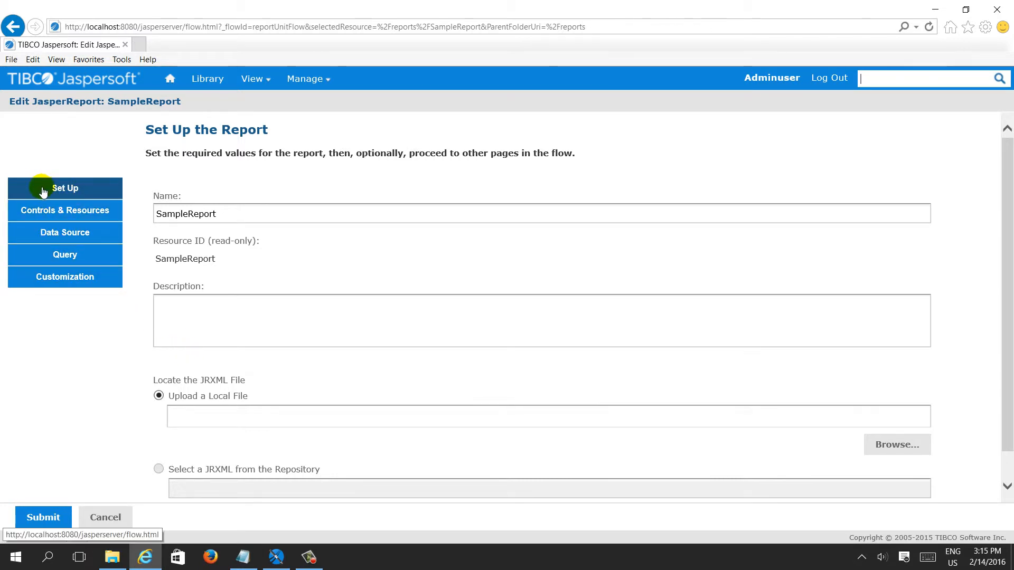
{"action": "left_click", "coordinate": [46, 211]}
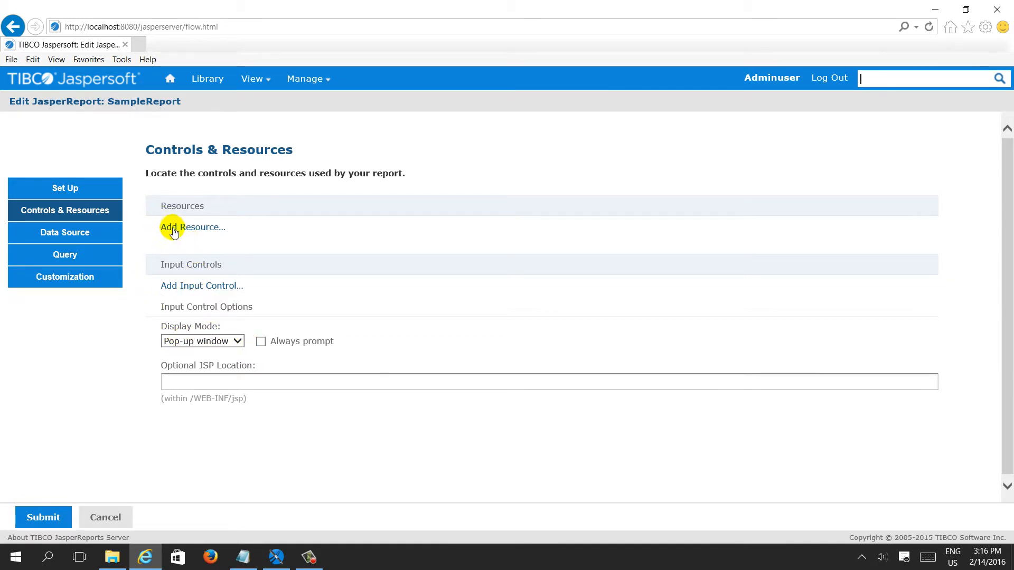
Link SampleReport to the SampleJDBCSugarCRM data source from the repository's Data Sources folder and submit the edited report
{"action": "left_click", "coordinate": [76, 234]}
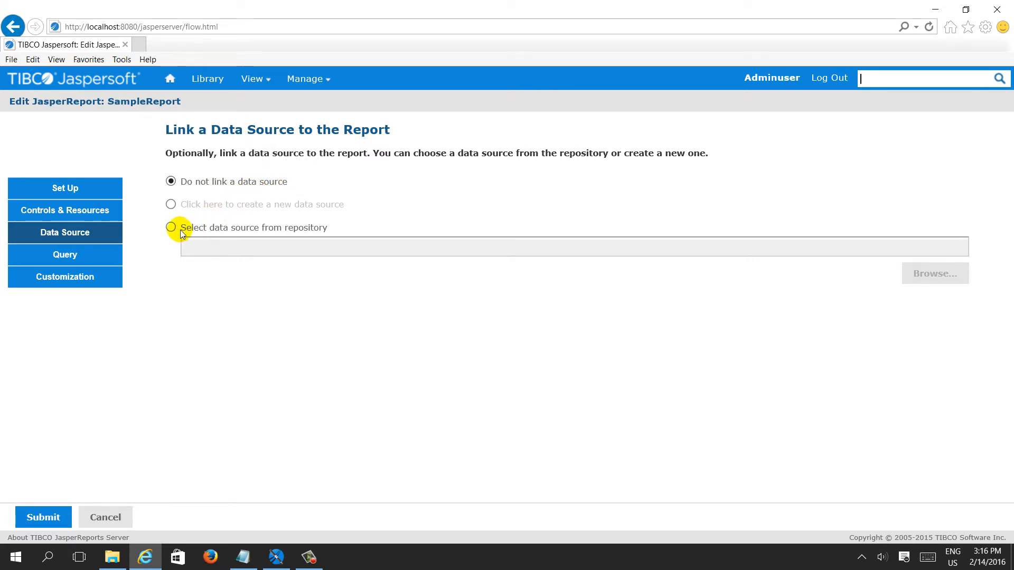
{"action": "left_click", "coordinate": [171, 206]}
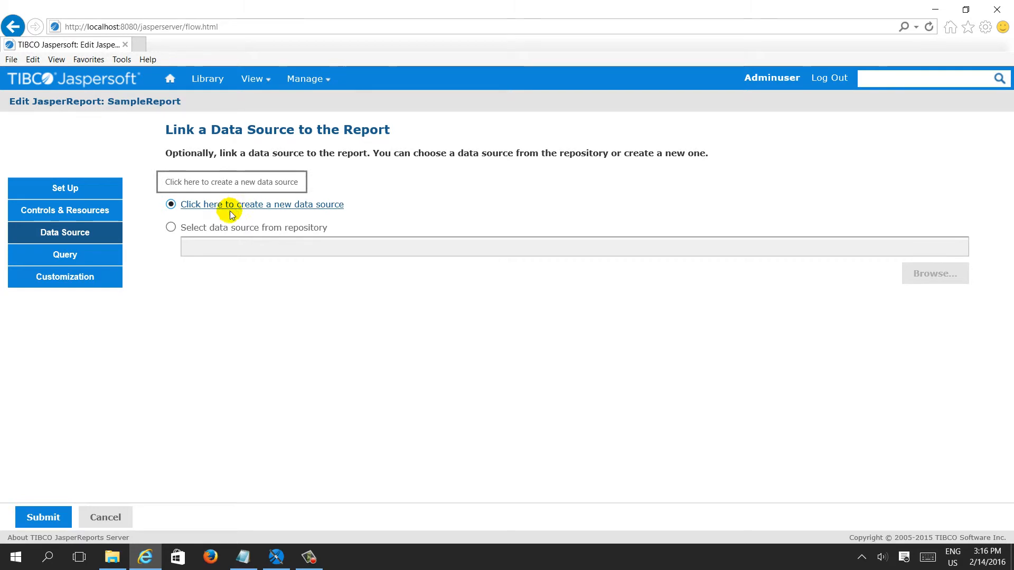
{"action": "left_click", "coordinate": [171, 228]}
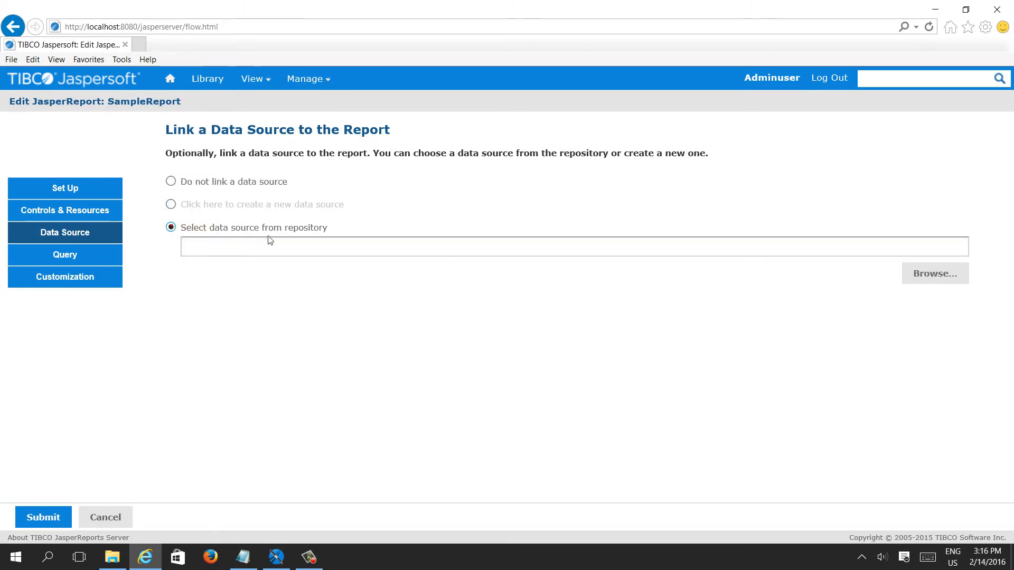
{"action": "left_click", "coordinate": [931, 275]}
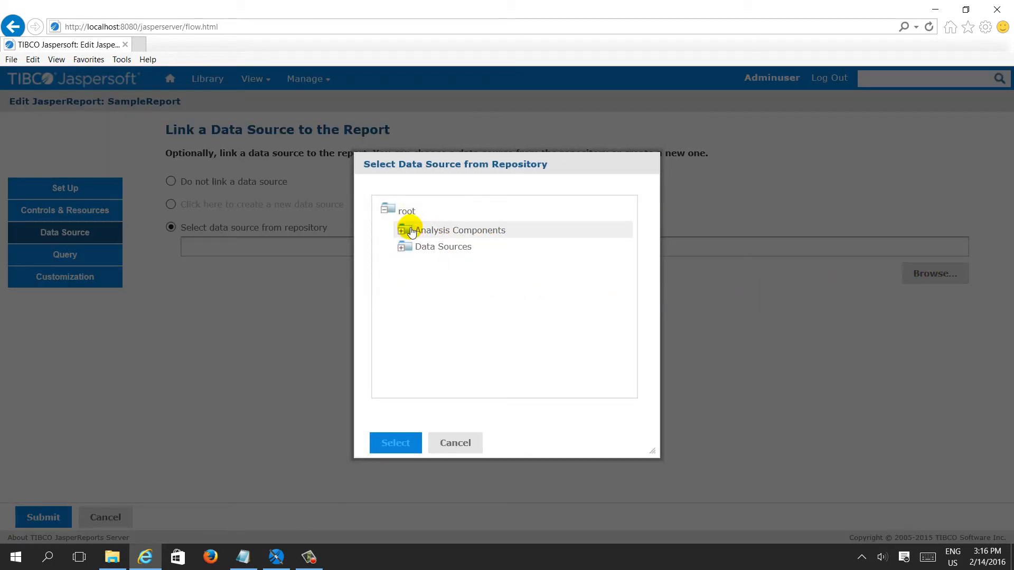
{"action": "left_click", "coordinate": [402, 249]}
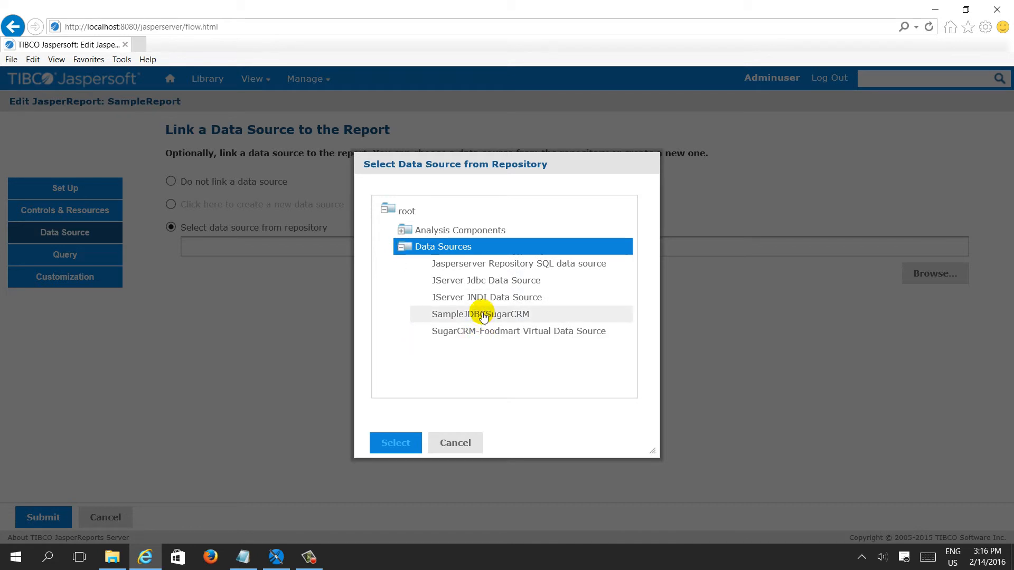
{"action": "left_click", "coordinate": [523, 315]}
{"action": "left_click", "coordinate": [397, 453]}
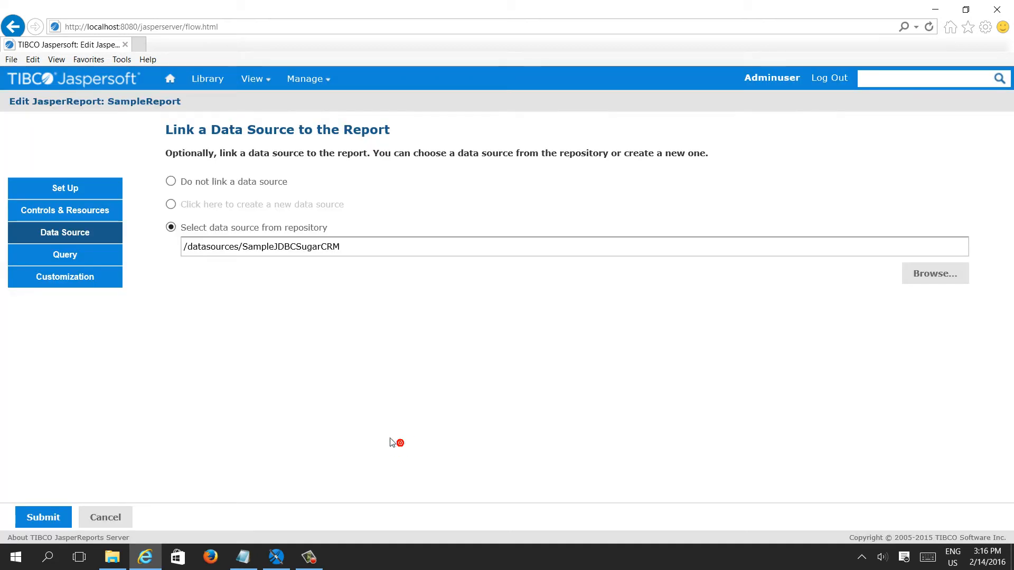
{"action": "left_click", "coordinate": [383, 433]}
{"action": "left_click", "coordinate": [43, 518]}
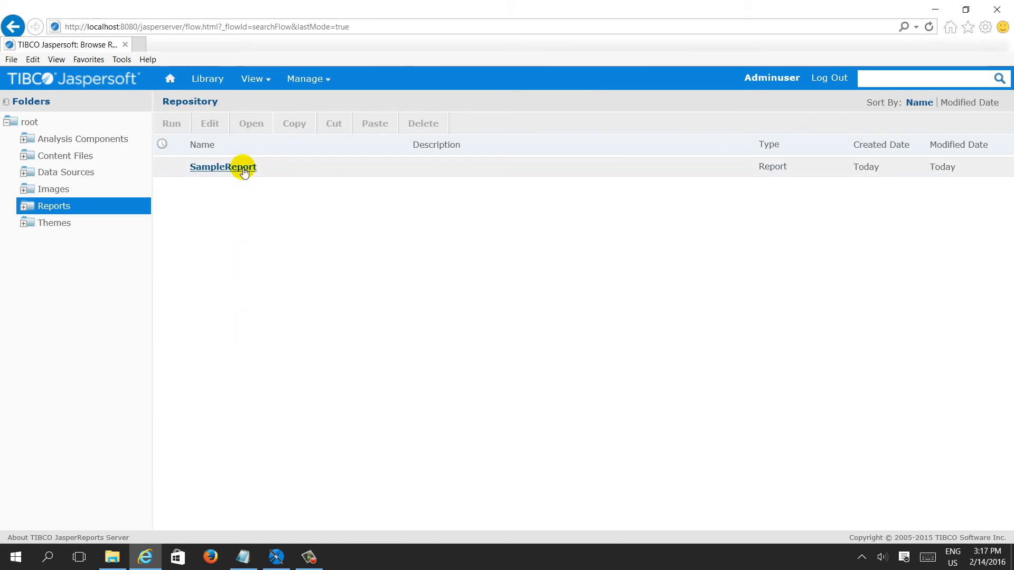
Run SampleReport on the server and compare its data with the SampleReport_demo.jrxml preview in Jaspersoft Studio
{"action": "left_click", "coordinate": [243, 168]}
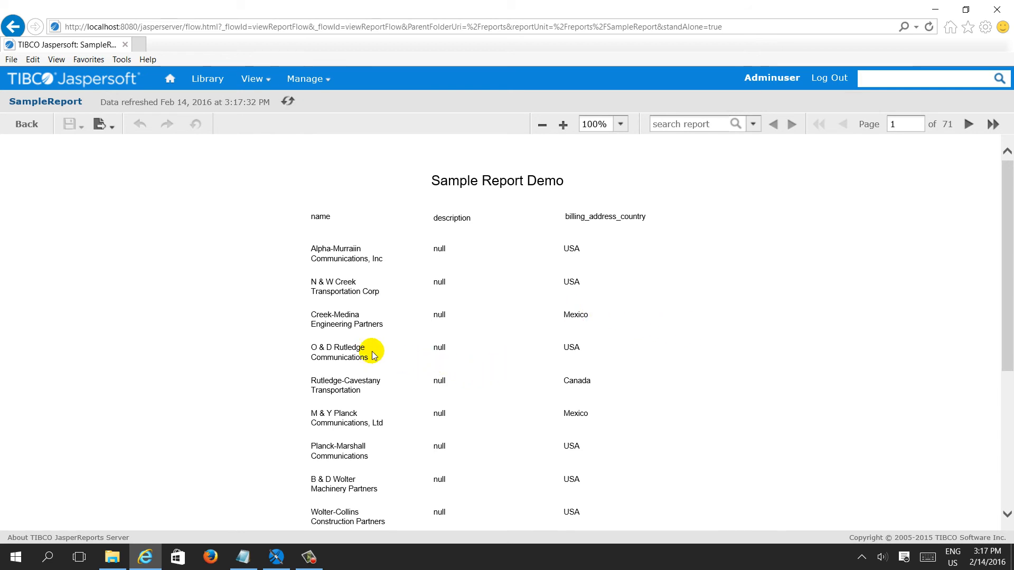
{"action": "scroll", "coordinate": [344, 338], "scroll_direction": "down", "scroll_amount": 1}
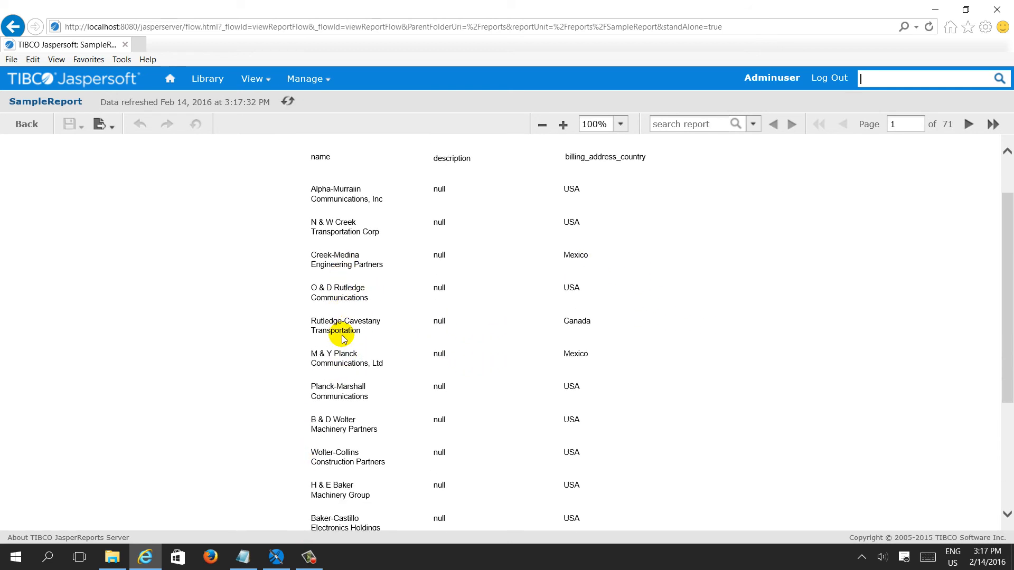
{"action": "left_click", "coordinate": [278, 556]}
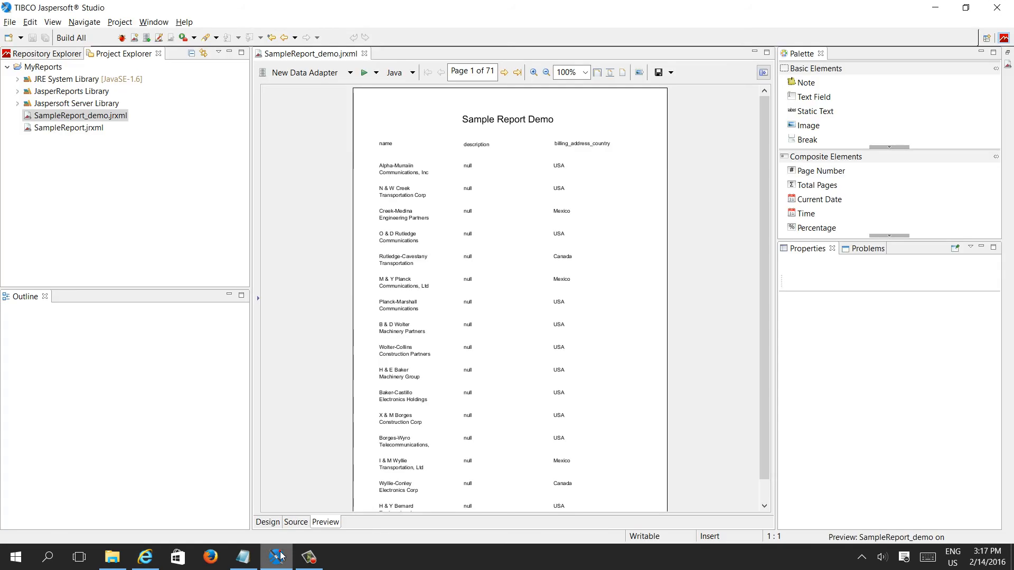
{"action": "left_click", "coordinate": [279, 556]}
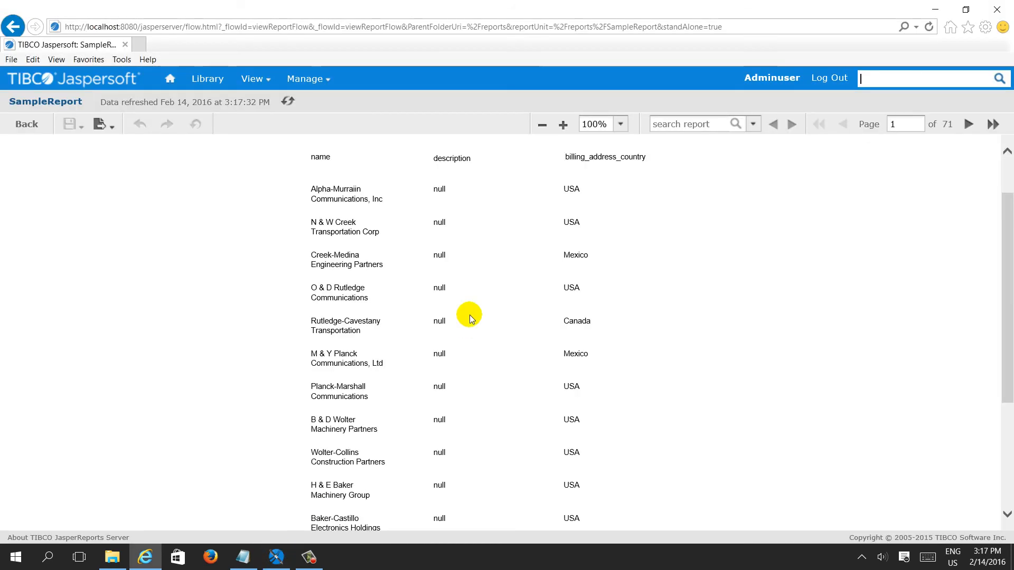